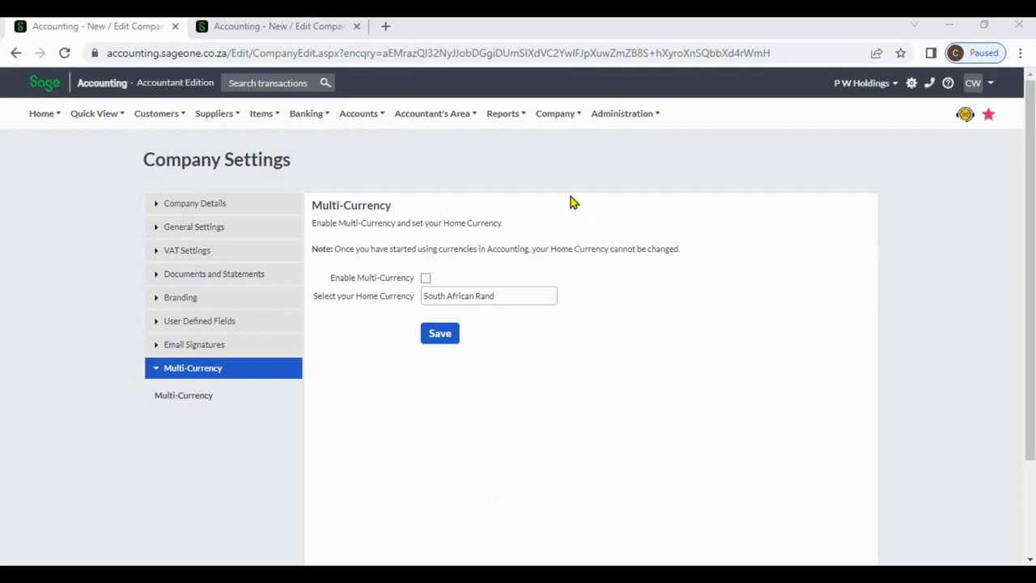
Review the currency options available in the default settings of a new customer.
{"action": "left_click", "coordinate": [555, 118]}
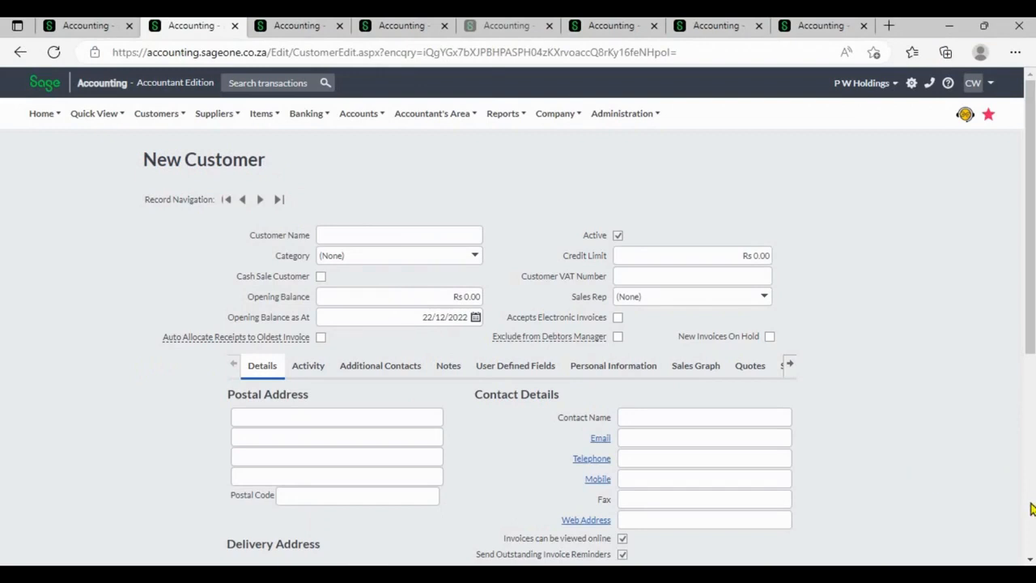
{"action": "scroll", "coordinate": [810, 421], "scroll_direction": "down", "scroll_amount": 5}
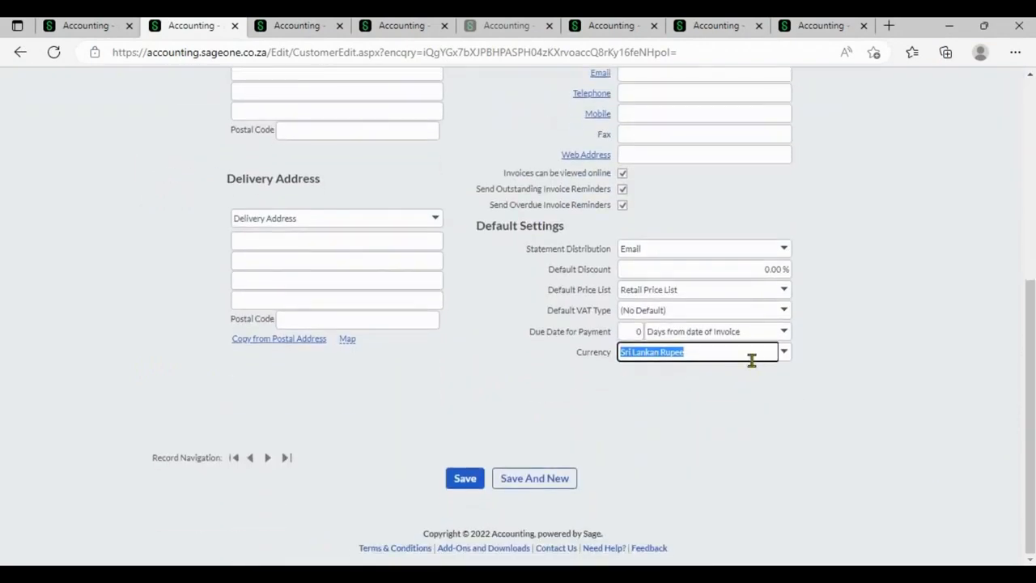
{"action": "left_click", "coordinate": [784, 353]}
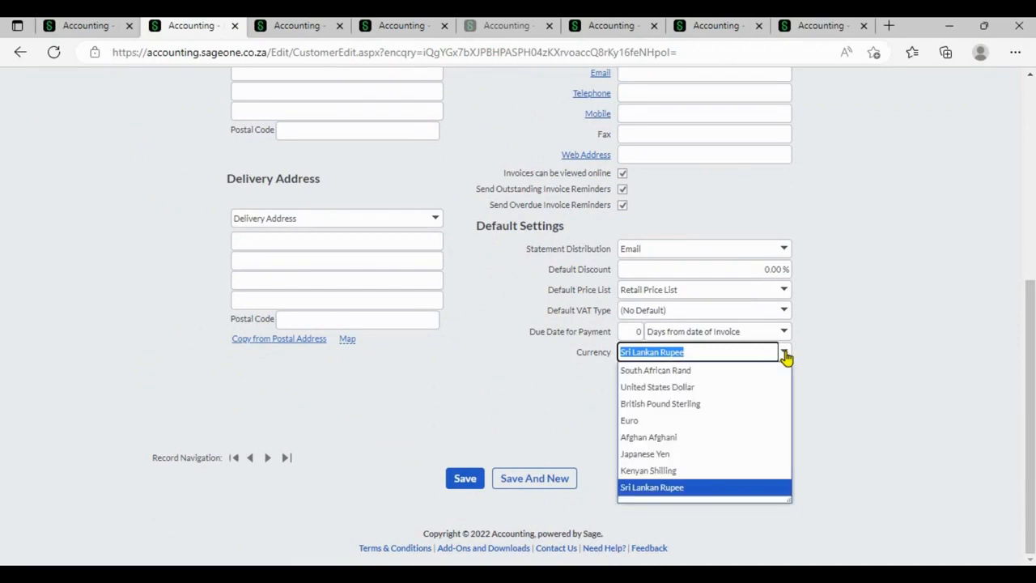
{"action": "left_click", "coordinate": [868, 322]}
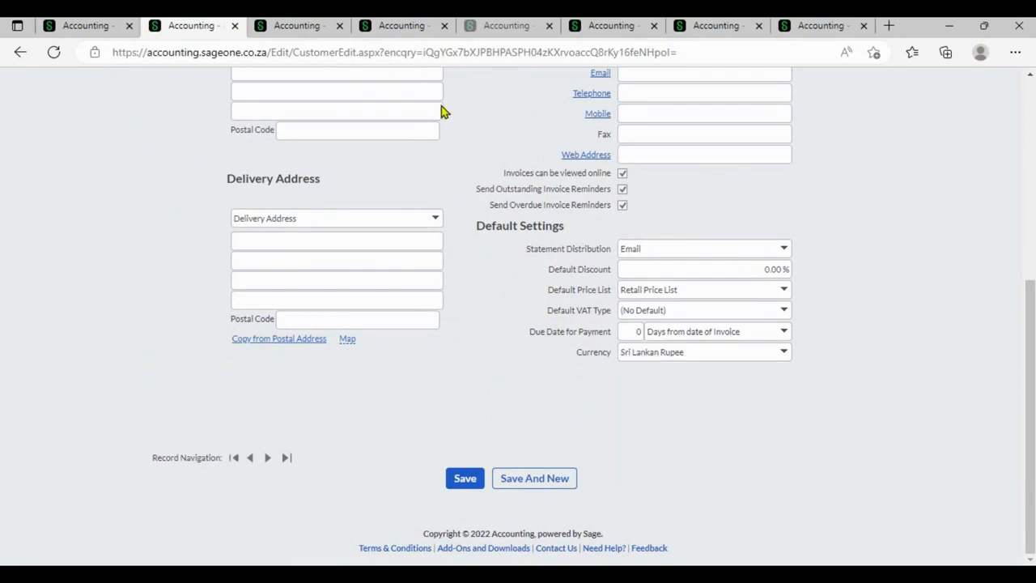
Review the currency options available in the default settings of a new supplier.
{"action": "left_click", "coordinate": [314, 32]}
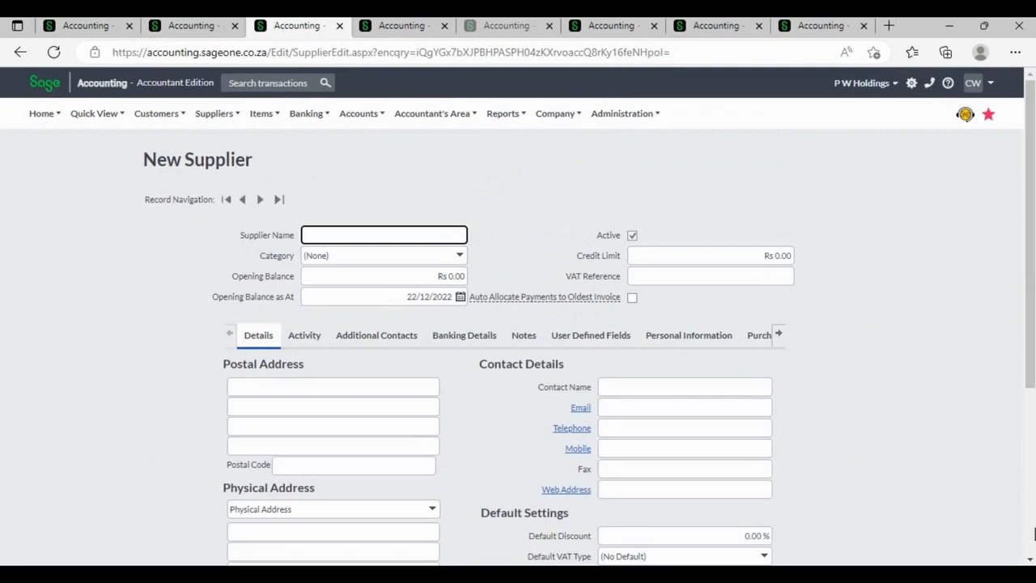
{"action": "scroll", "coordinate": [1011, 524], "scroll_direction": "down", "scroll_amount": 3}
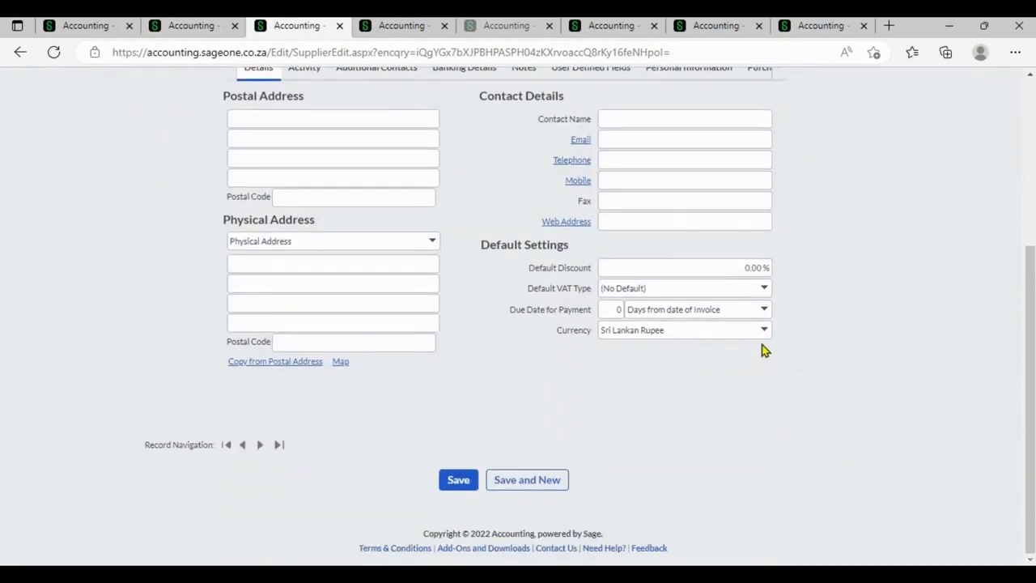
{"action": "left_click", "coordinate": [763, 332]}
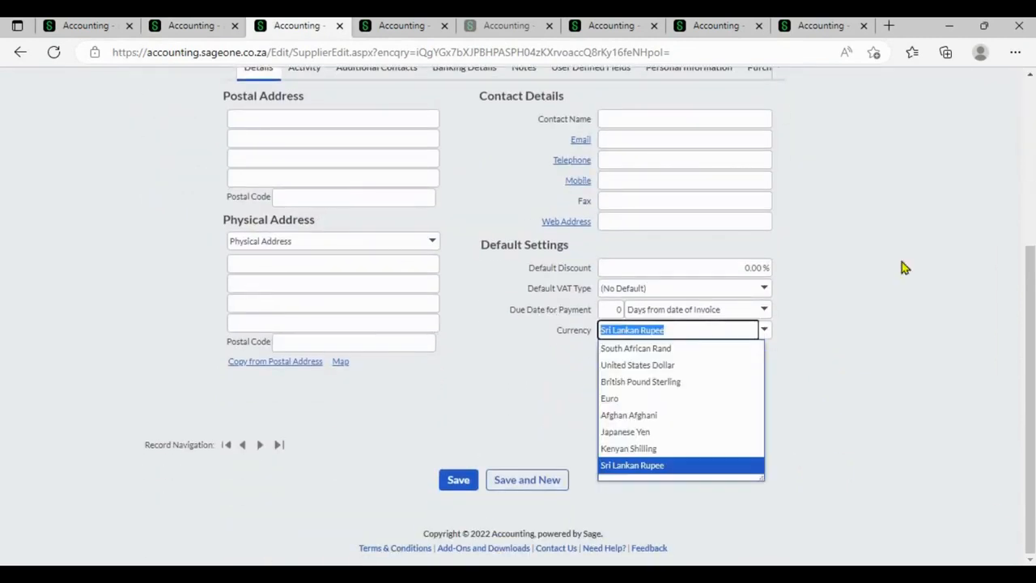
{"action": "left_click", "coordinate": [1028, 170]}
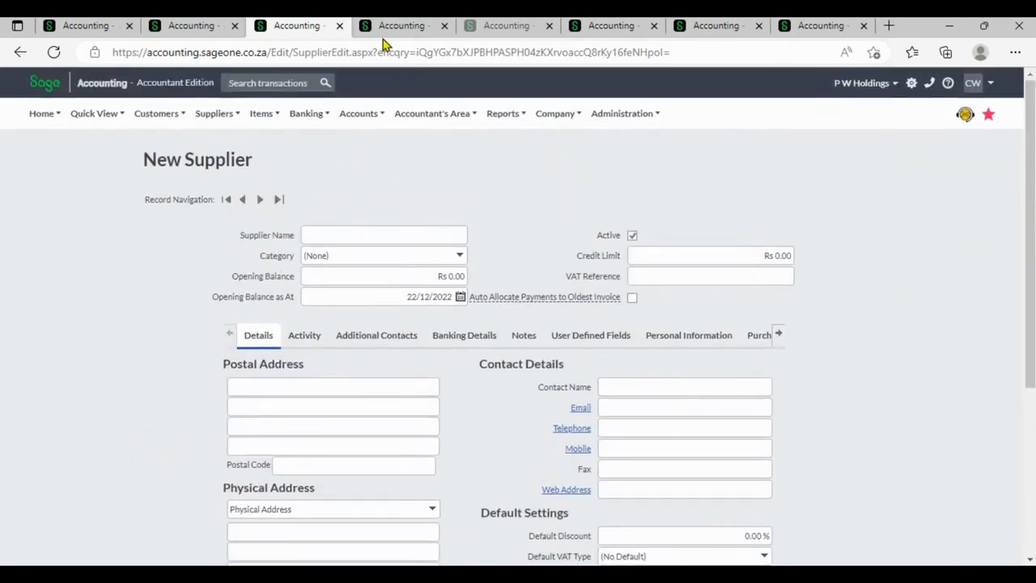
Review the currency options available for a new bank account.
{"action": "left_click", "coordinate": [387, 27]}
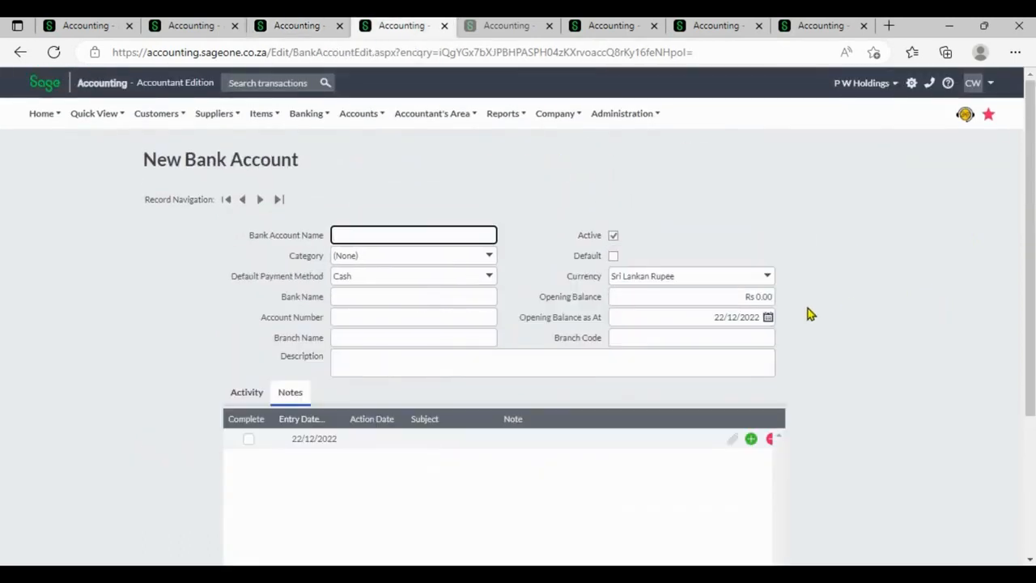
{"action": "left_click", "coordinate": [767, 277]}
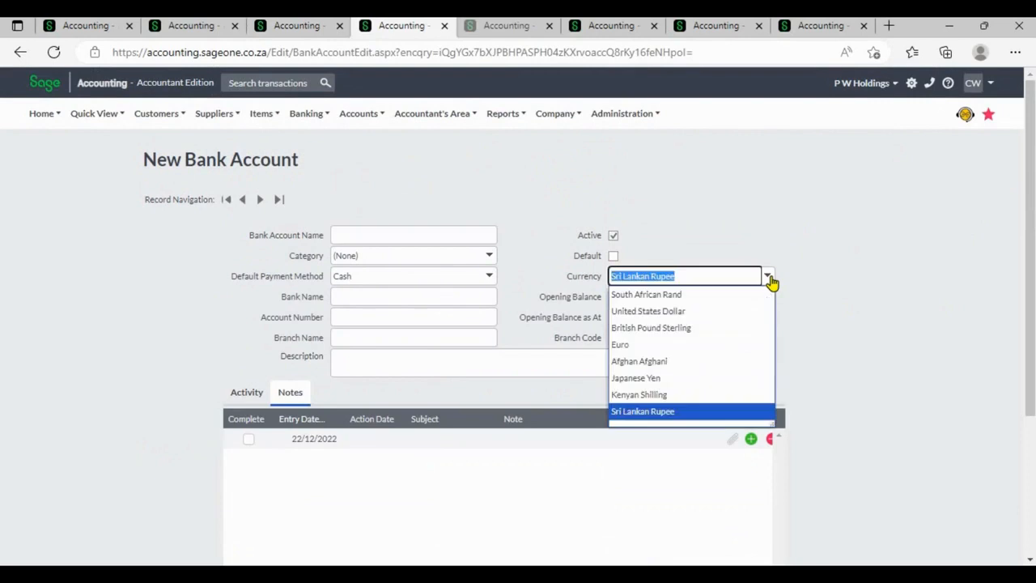
{"action": "left_click", "coordinate": [814, 292]}
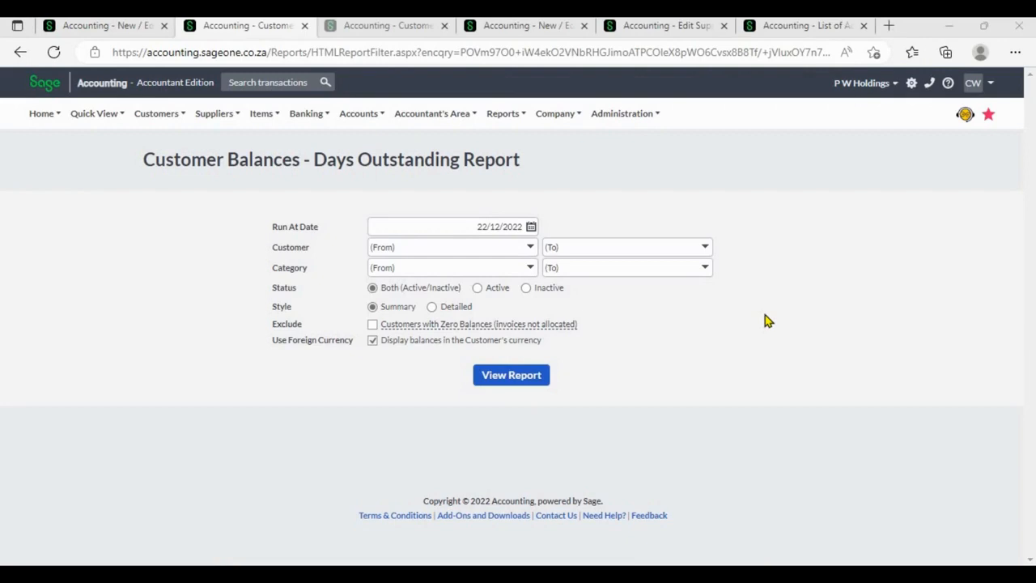
Switch the display of balances in the customer's currency off and back on for the Customer Balances - Days Outstanding Report.
{"action": "left_click", "coordinate": [374, 342]}
{"action": "left_click", "coordinate": [374, 343]}
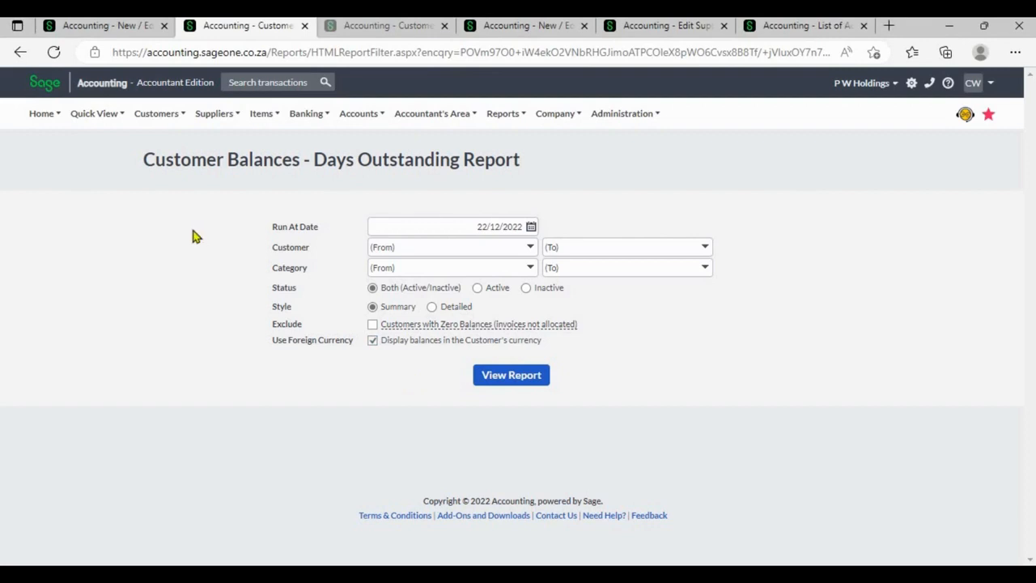
Examine the new custom exchange rate fields for British Pound Sterling in the Multi-Currency settings and close them without updating.
{"action": "left_click", "coordinate": [81, 26]}
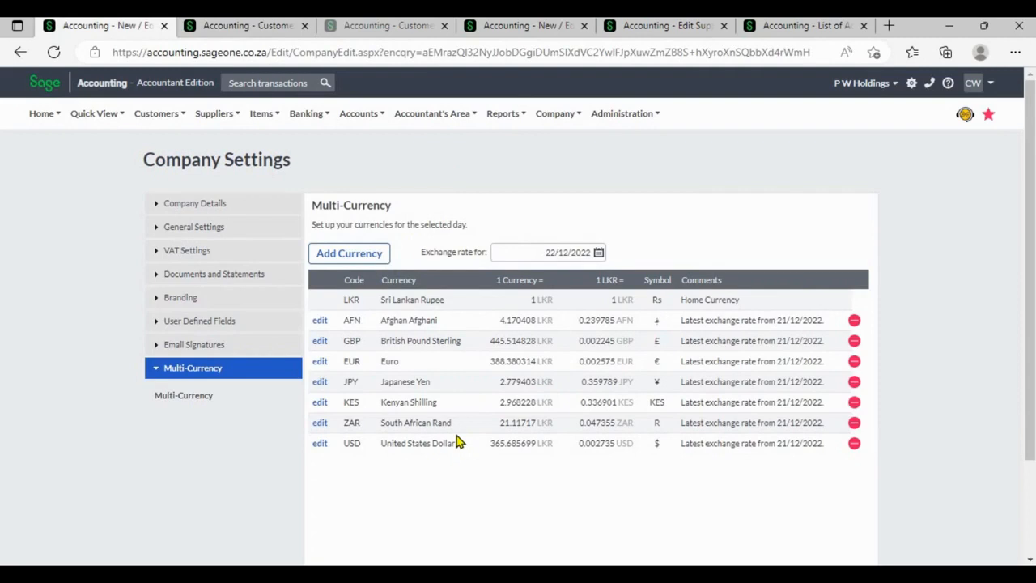
{"action": "left_click", "coordinate": [320, 343]}
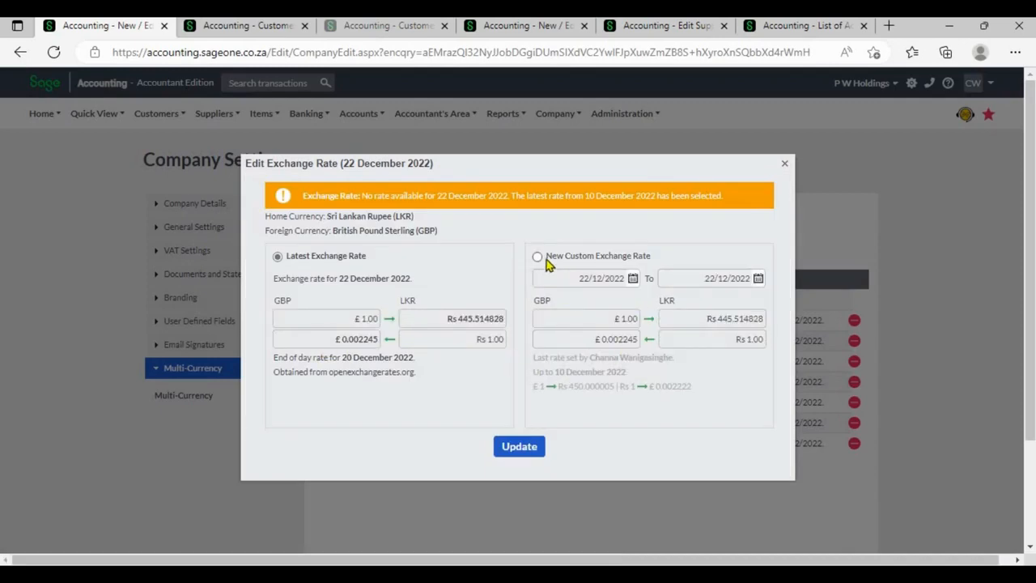
{"action": "left_click", "coordinate": [546, 260]}
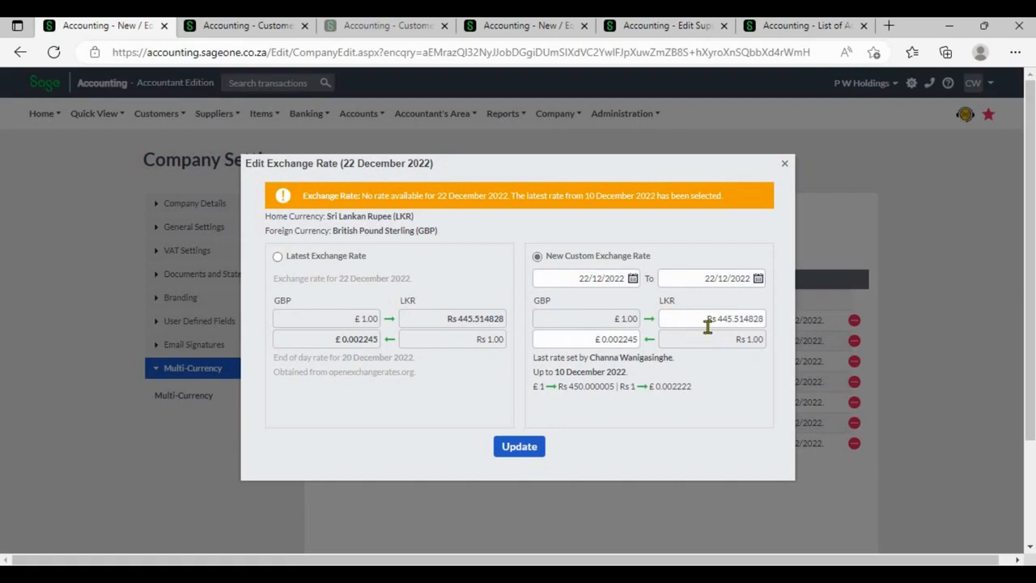
{"action": "left_click", "coordinate": [707, 327]}
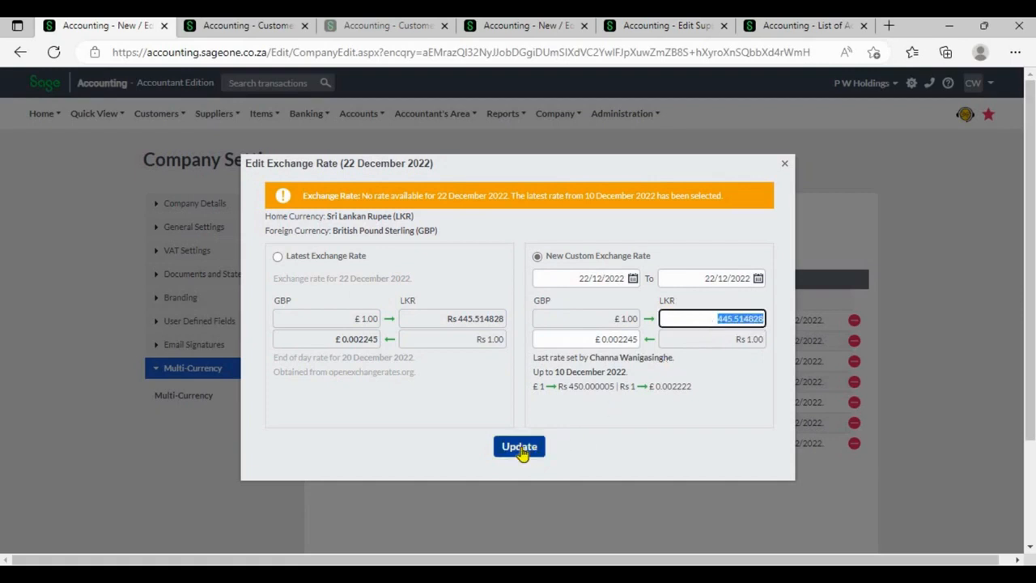
{"action": "left_click", "coordinate": [784, 164]}
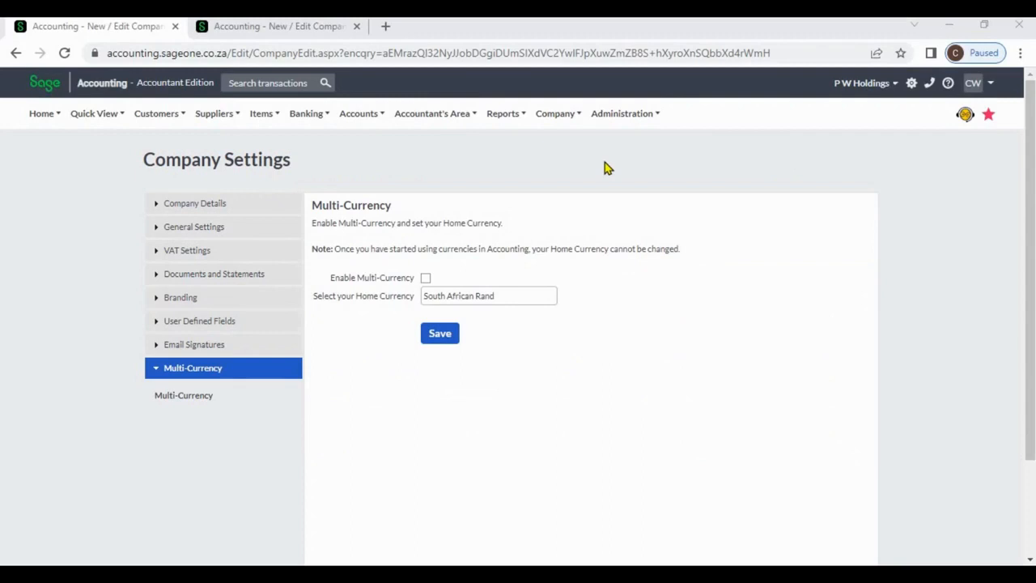
Open the package upgrade wizard from the account's My Profile page.
{"action": "left_click", "coordinate": [616, 120]}
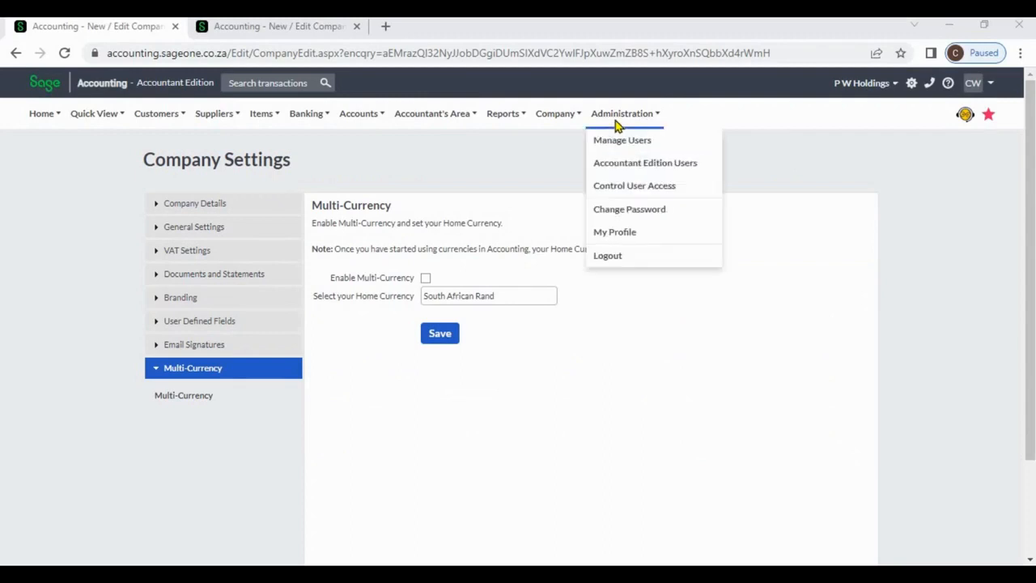
{"action": "left_click", "coordinate": [615, 234]}
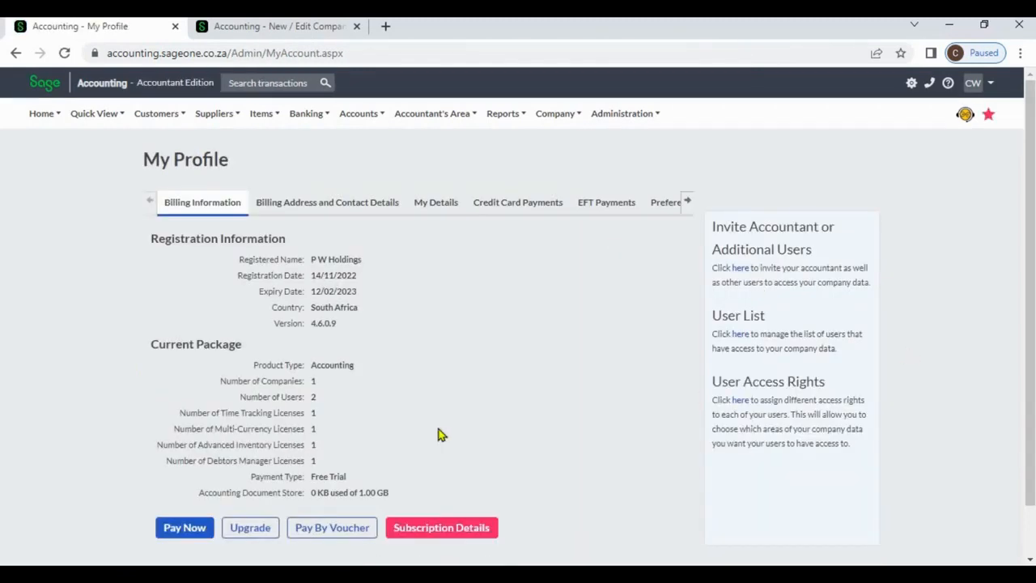
{"action": "left_click", "coordinate": [261, 527]}
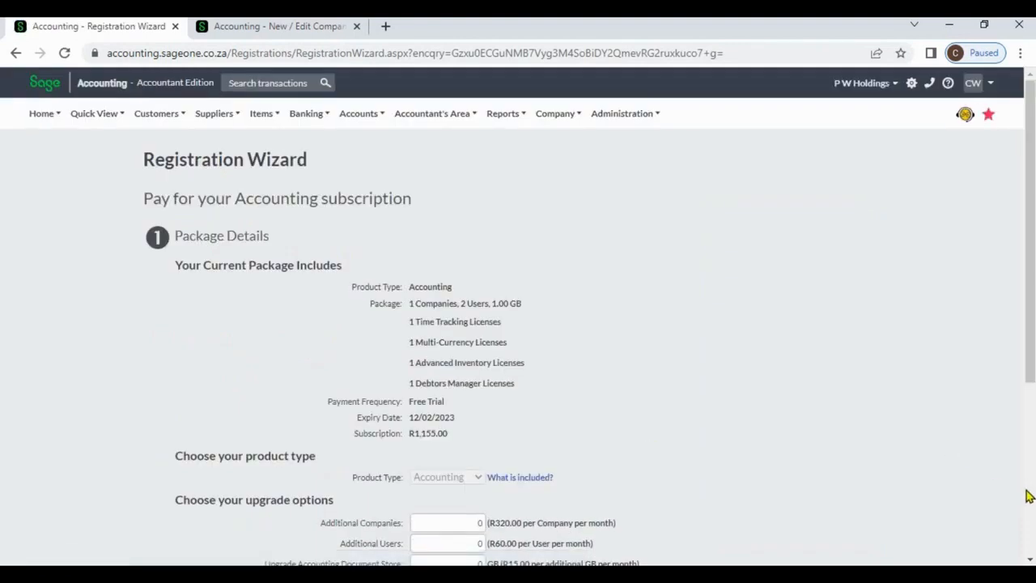
Add 1 Multi-Currency module licence to the subscription and finish the registration wizard.
{"action": "scroll", "coordinate": [1028, 496], "scroll_direction": "down", "scroll_amount": 4}
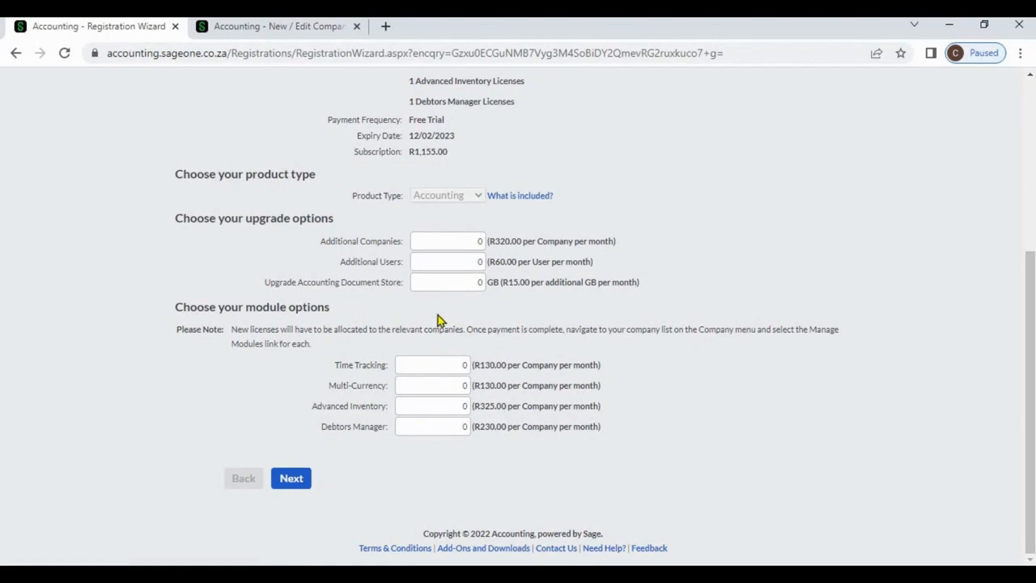
{"action": "left_click", "coordinate": [453, 393]}
{"action": "type", "text": "1"}
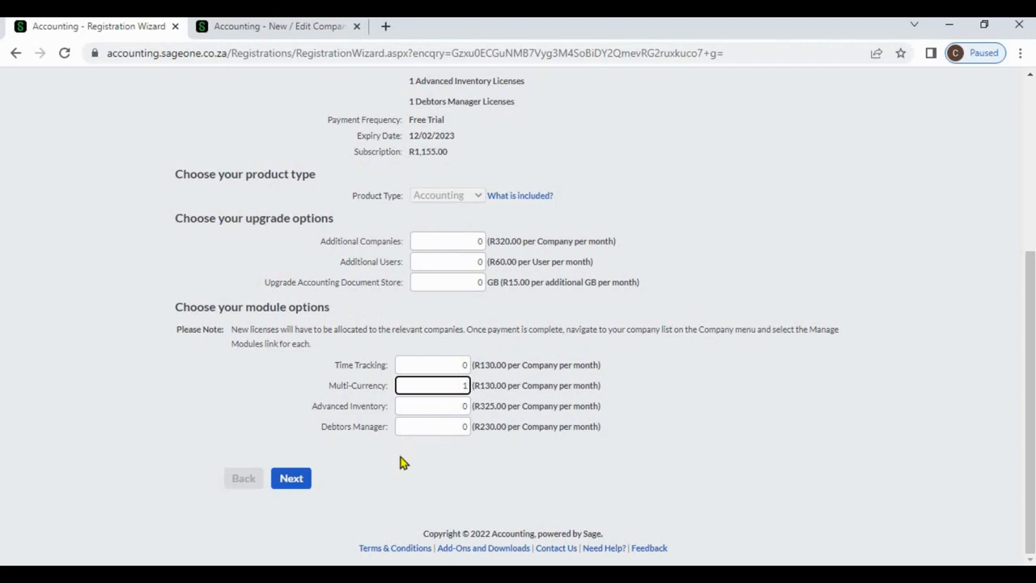
{"action": "left_click", "coordinate": [305, 479]}
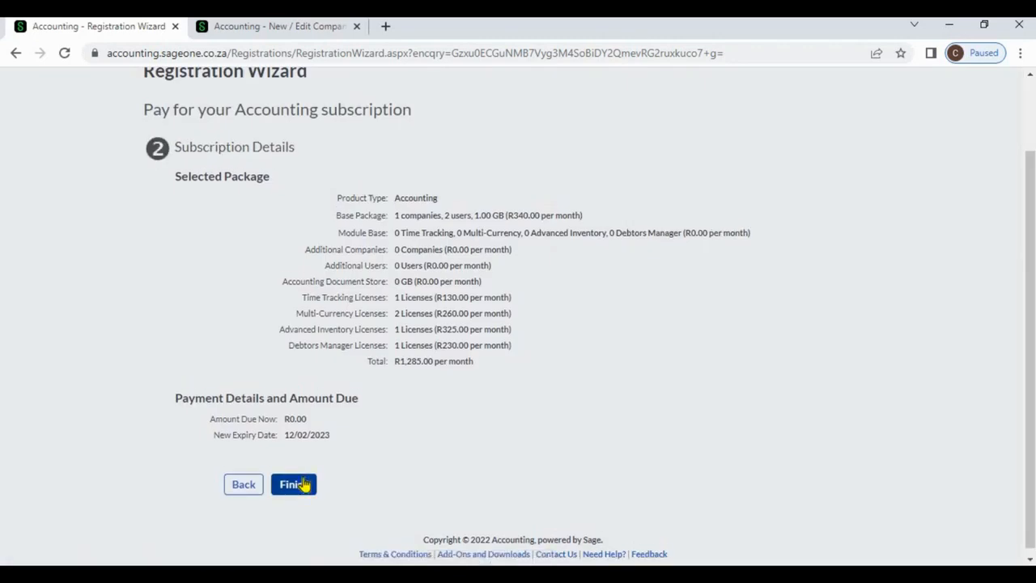
{"action": "left_click", "coordinate": [303, 484]}
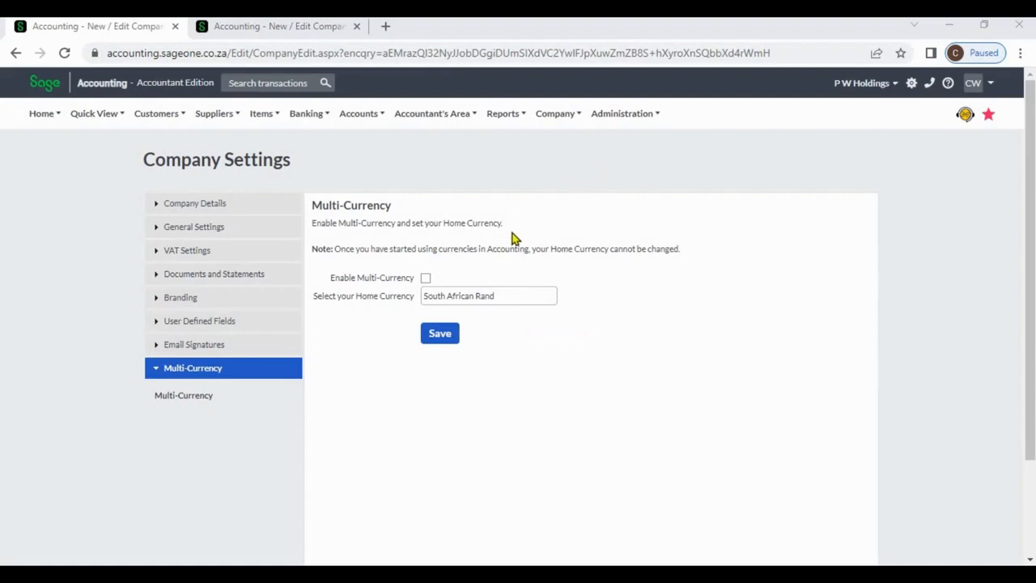
Enable Multi-Currency for the company with Sri Lankan Rupee as the home currency and save the setting.
{"action": "left_click", "coordinate": [426, 278]}
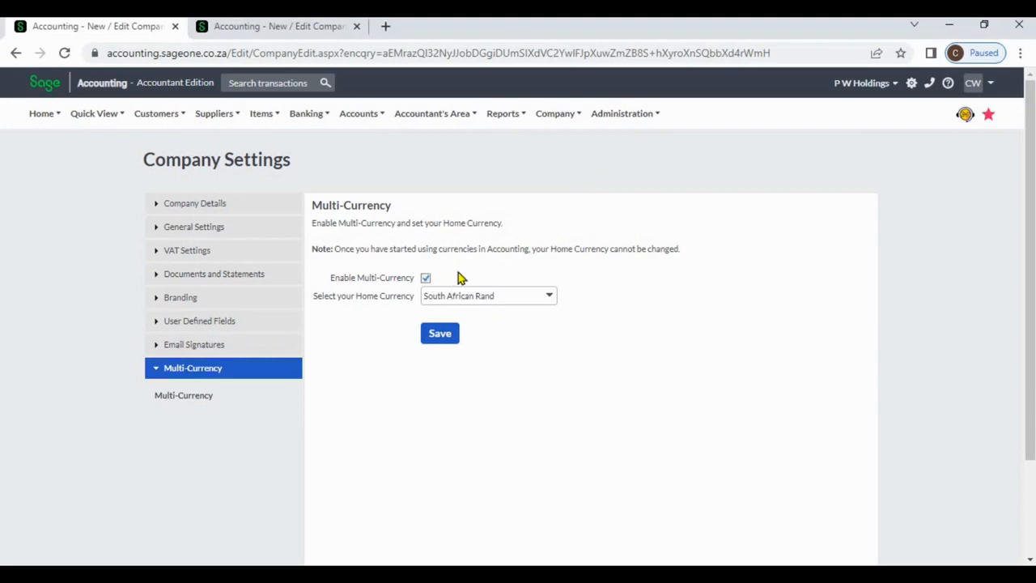
{"action": "left_click", "coordinate": [549, 298]}
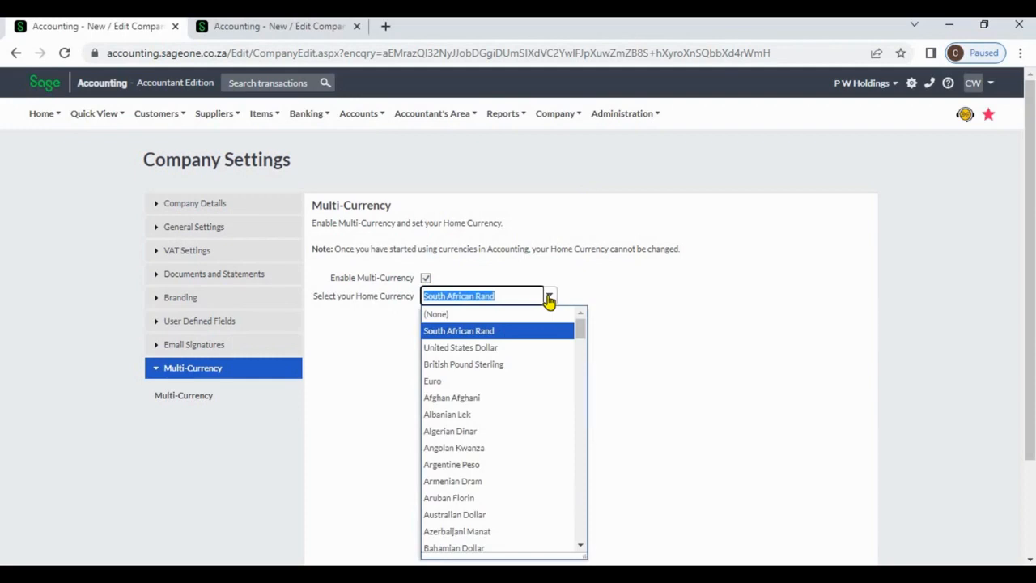
{"action": "type", "text": "Sri Lankan Rupee"}
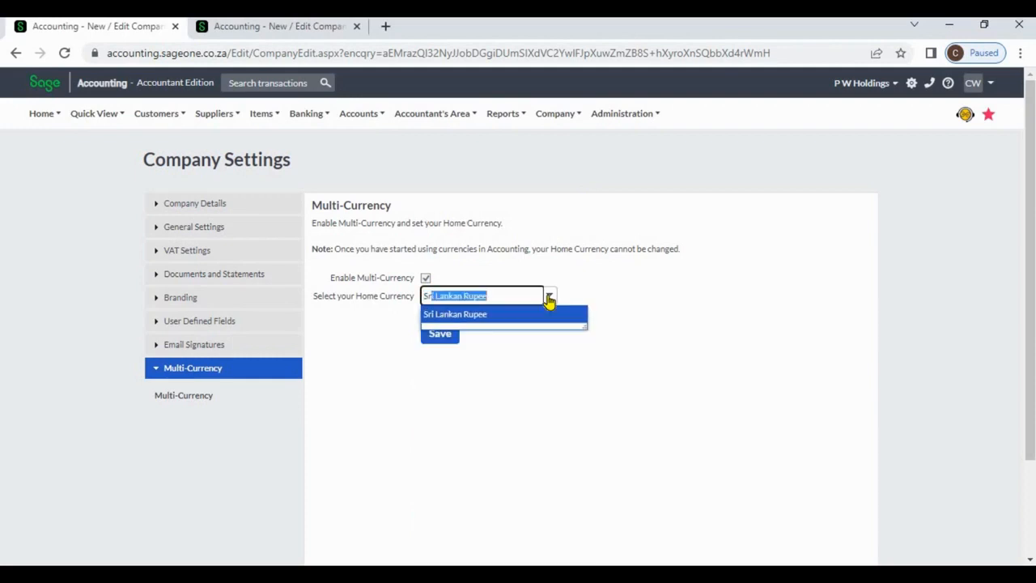
{"action": "left_click", "coordinate": [550, 317]}
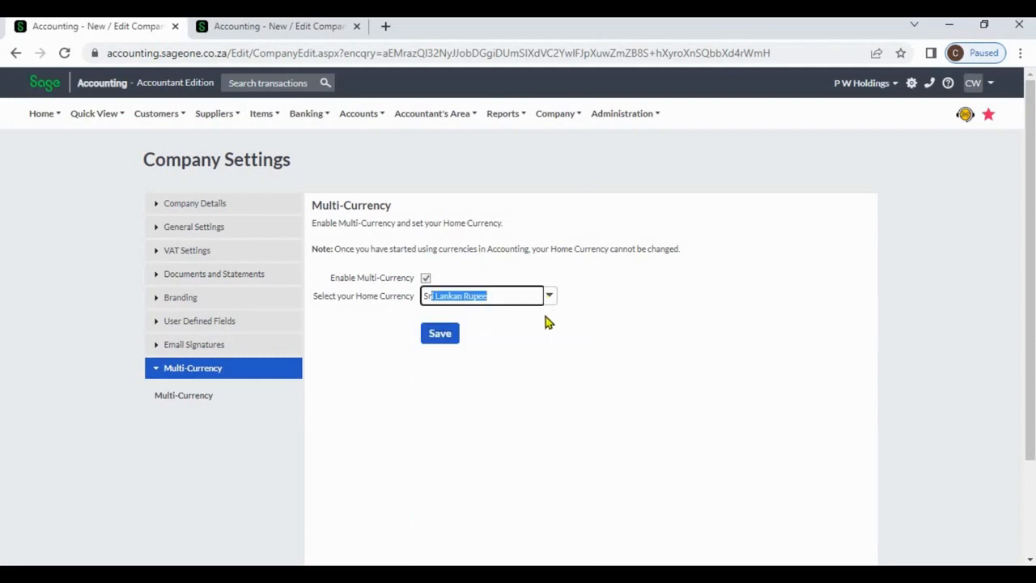
{"action": "left_click", "coordinate": [442, 334]}
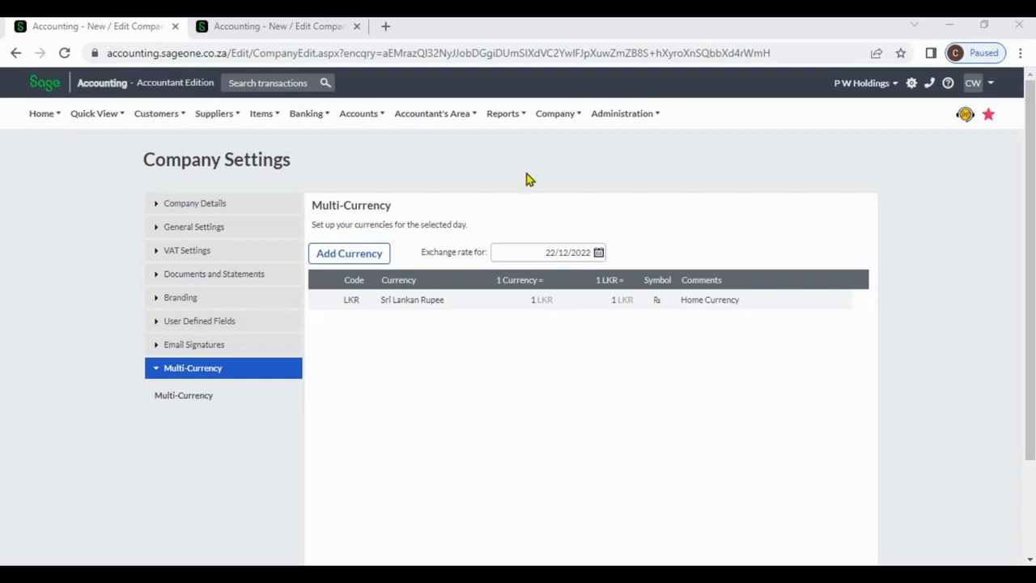
Add South African Rand and United States Dollar to the company's currency list.
{"action": "left_click", "coordinate": [375, 256]}
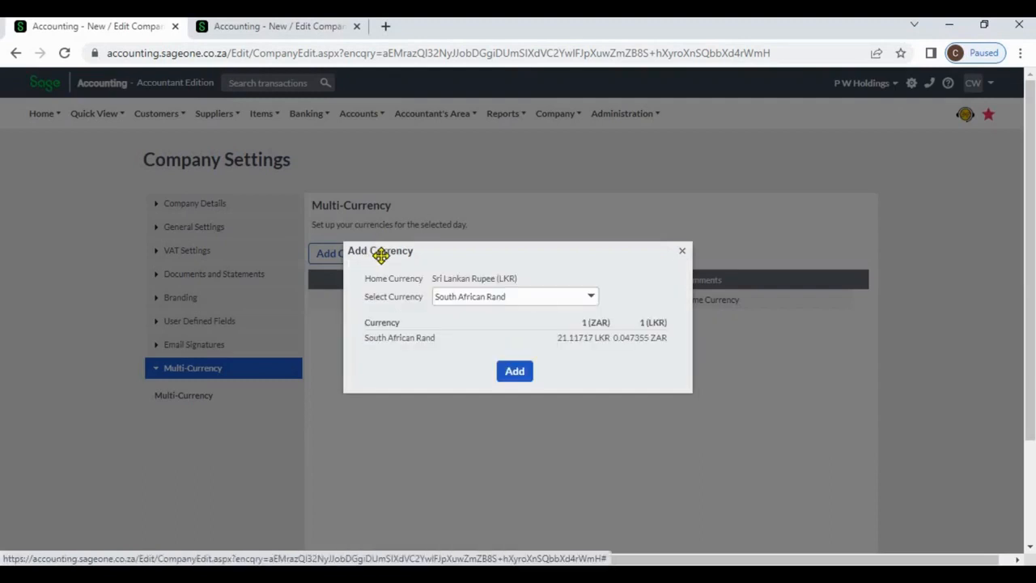
{"action": "left_click", "coordinate": [591, 298]}
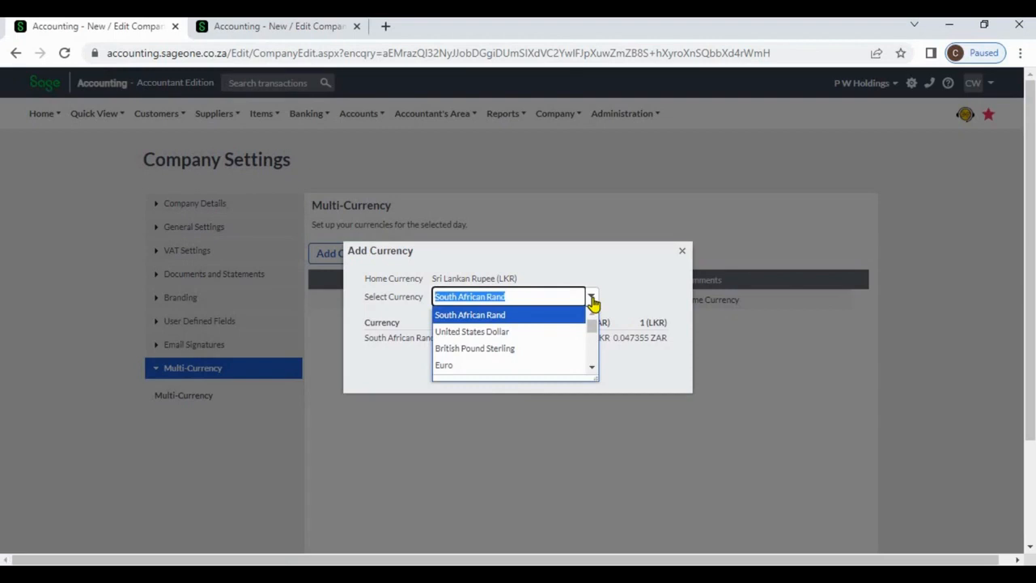
{"action": "left_click", "coordinate": [629, 300]}
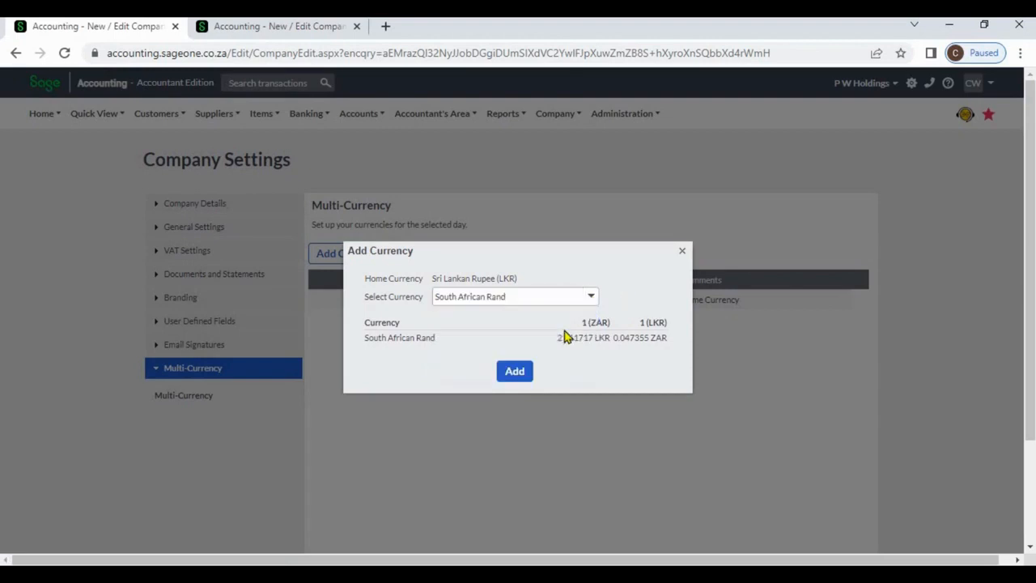
{"action": "left_click", "coordinate": [516, 372]}
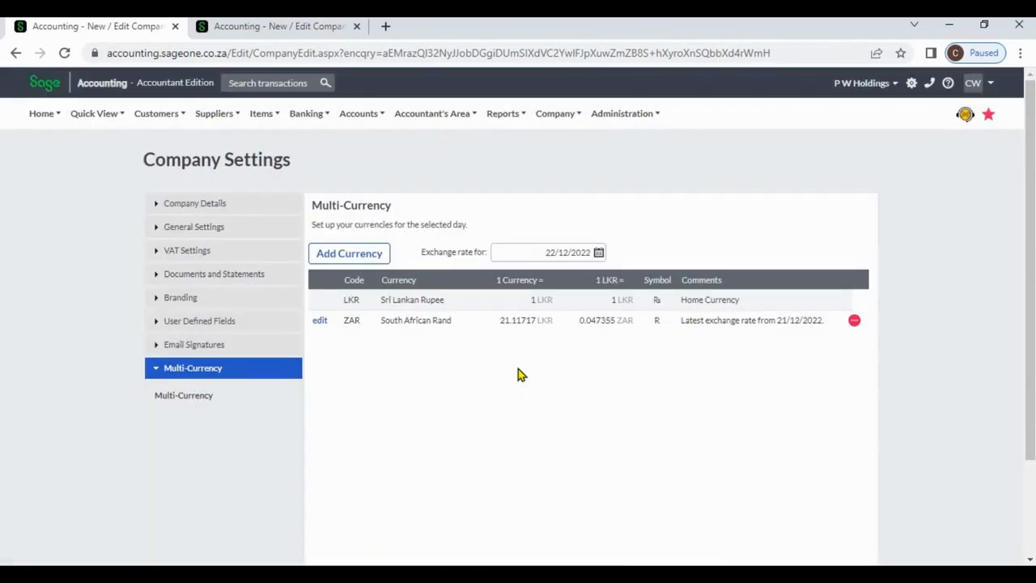
{"action": "left_click", "coordinate": [376, 252]}
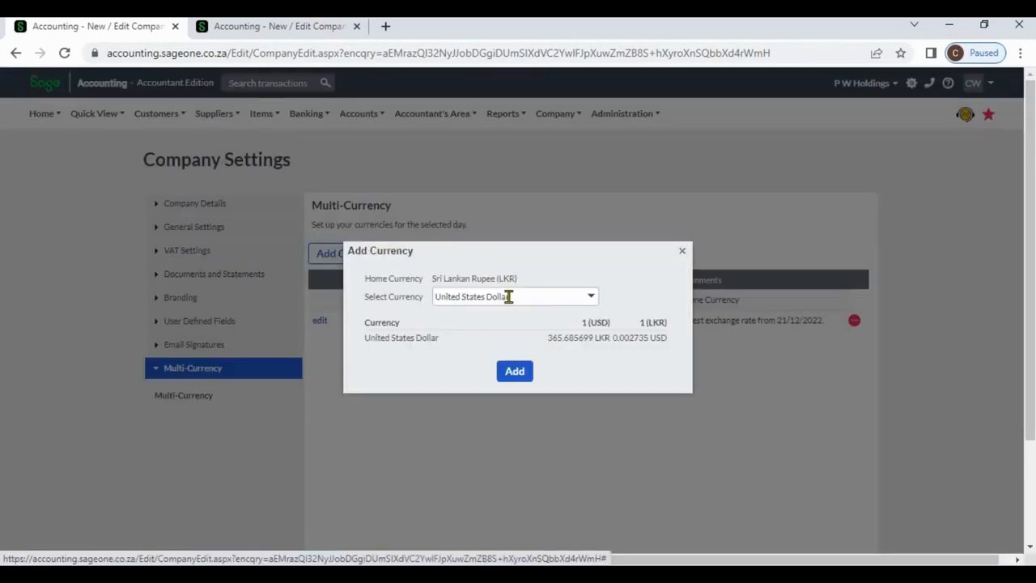
{"action": "left_click", "coordinate": [515, 371]}
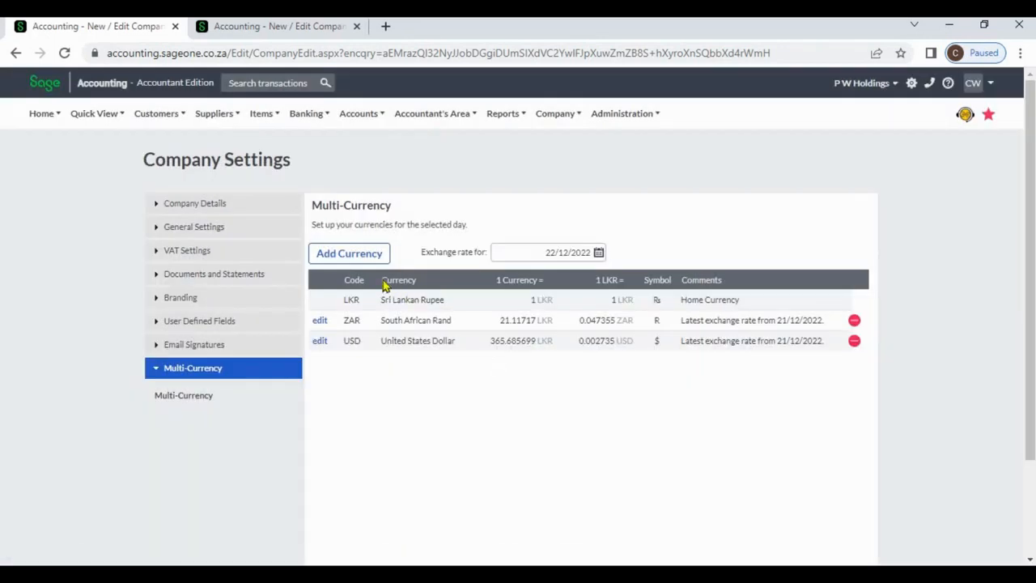
Add British Pound Sterling to the company's currency list and save the company settings.
{"action": "left_click", "coordinate": [362, 255]}
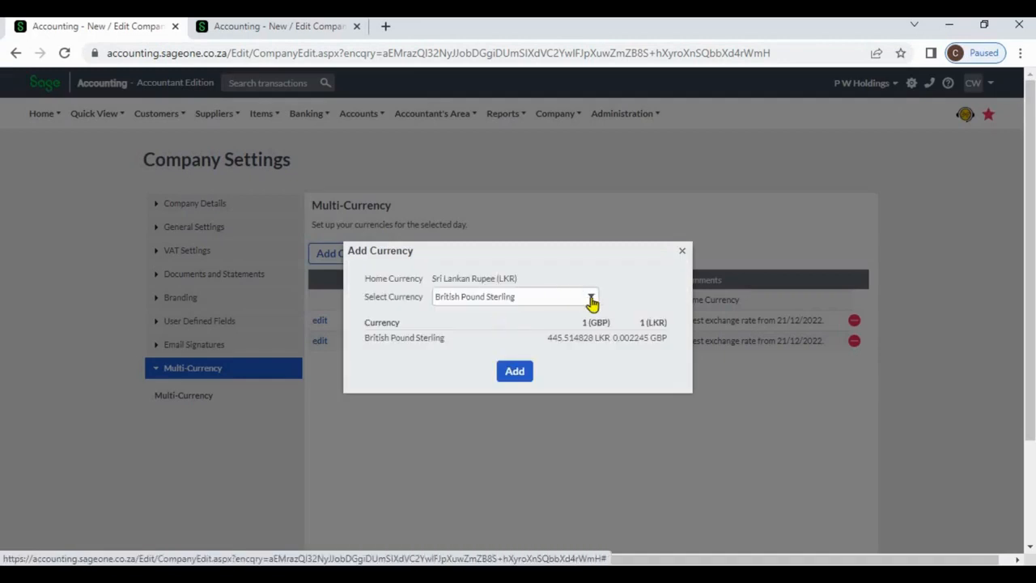
{"action": "left_click", "coordinate": [592, 300]}
{"action": "left_click", "coordinate": [567, 316]}
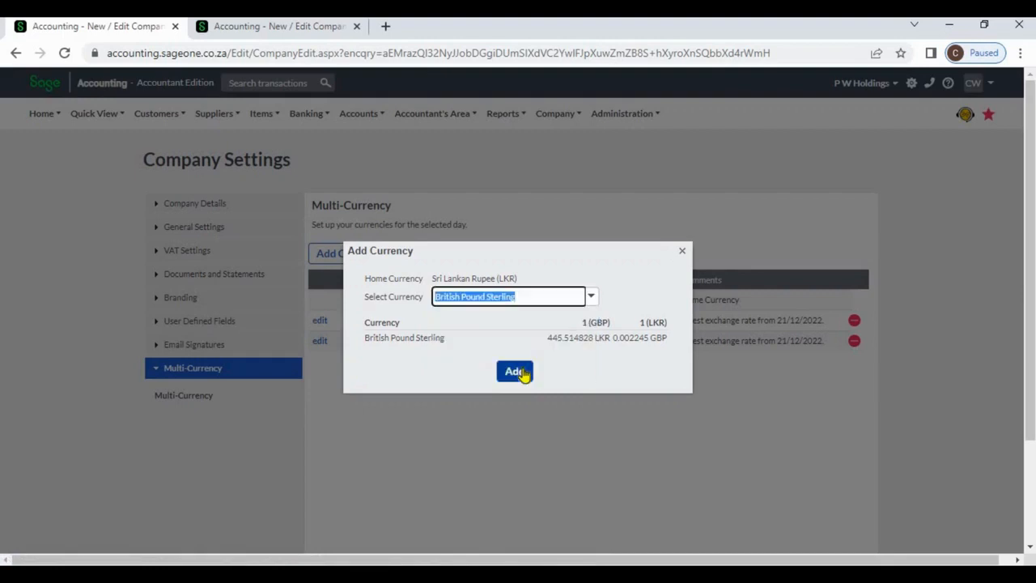
{"action": "left_click", "coordinate": [518, 371]}
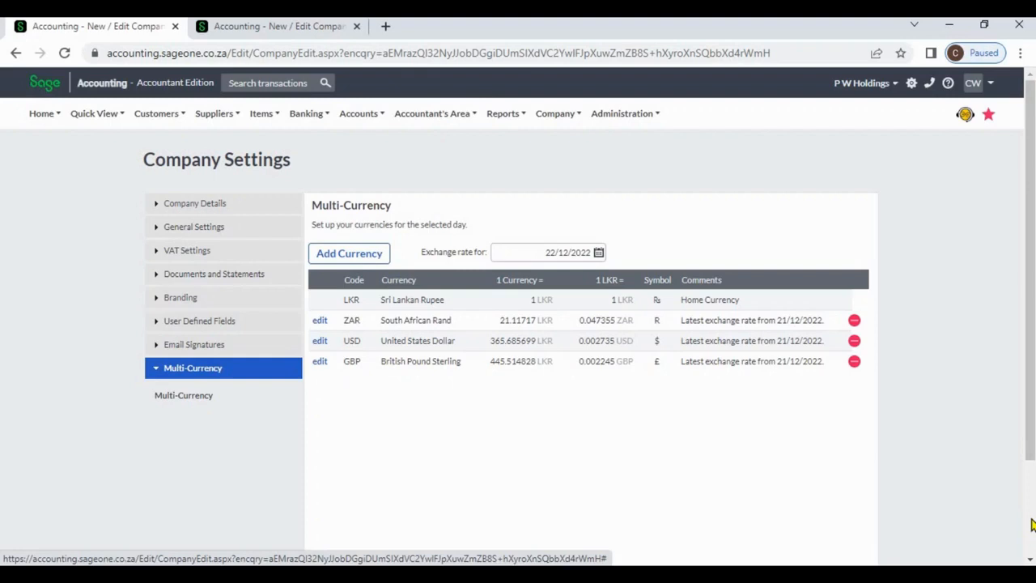
{"action": "scroll", "coordinate": [759, 448], "scroll_direction": "down", "scroll_amount": 2}
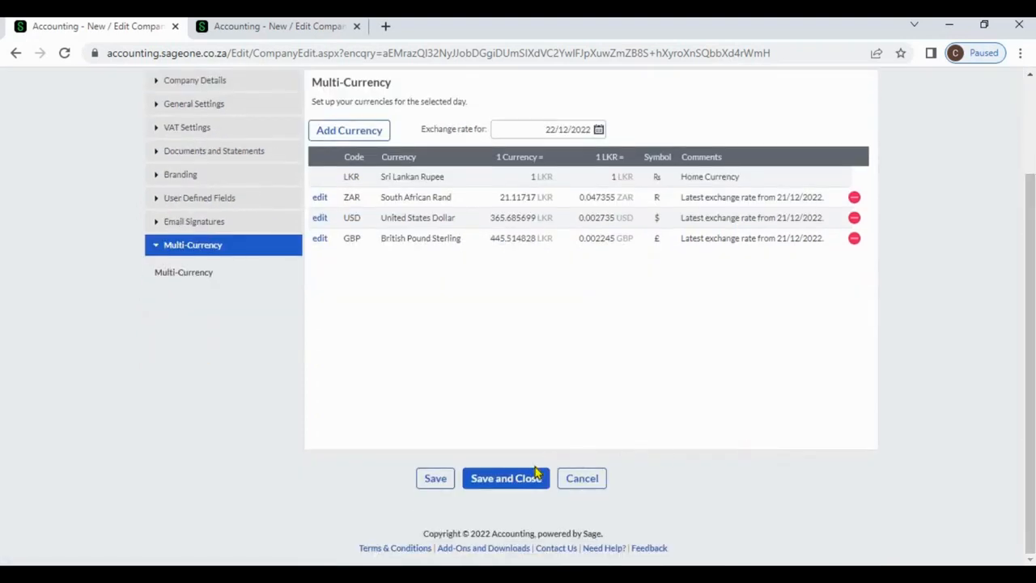
{"action": "left_click", "coordinate": [436, 480]}
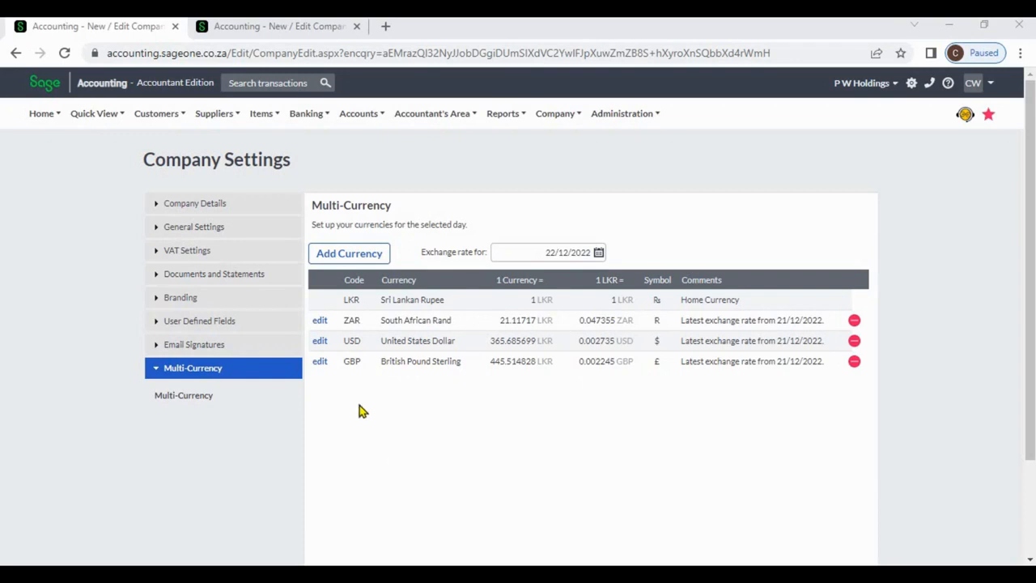
Try to set a custom British Pound Sterling exchange rate of 450 LKR per GBP for 22/12/2022.
{"action": "left_click", "coordinate": [320, 361]}
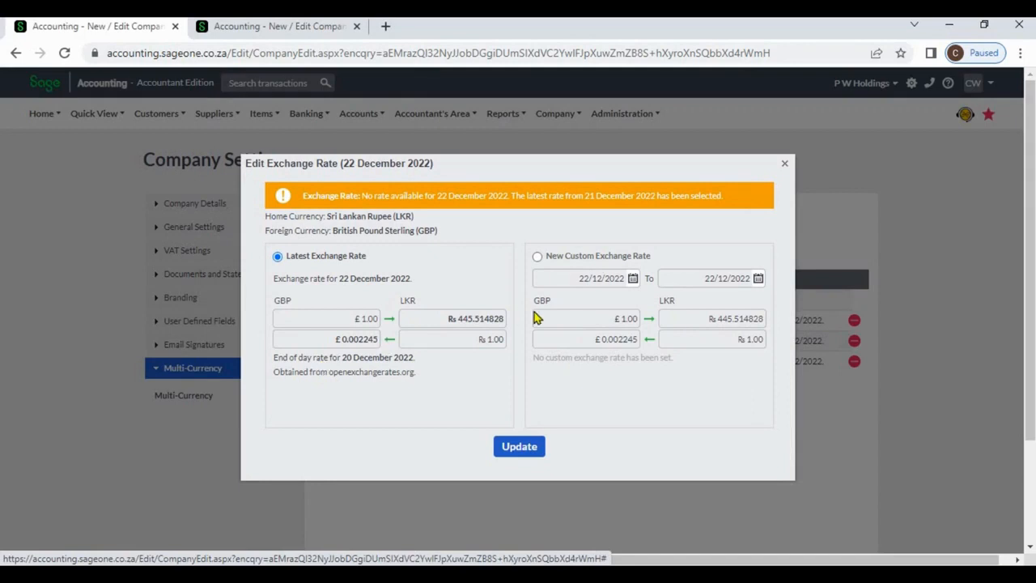
{"action": "left_click", "coordinate": [538, 256]}
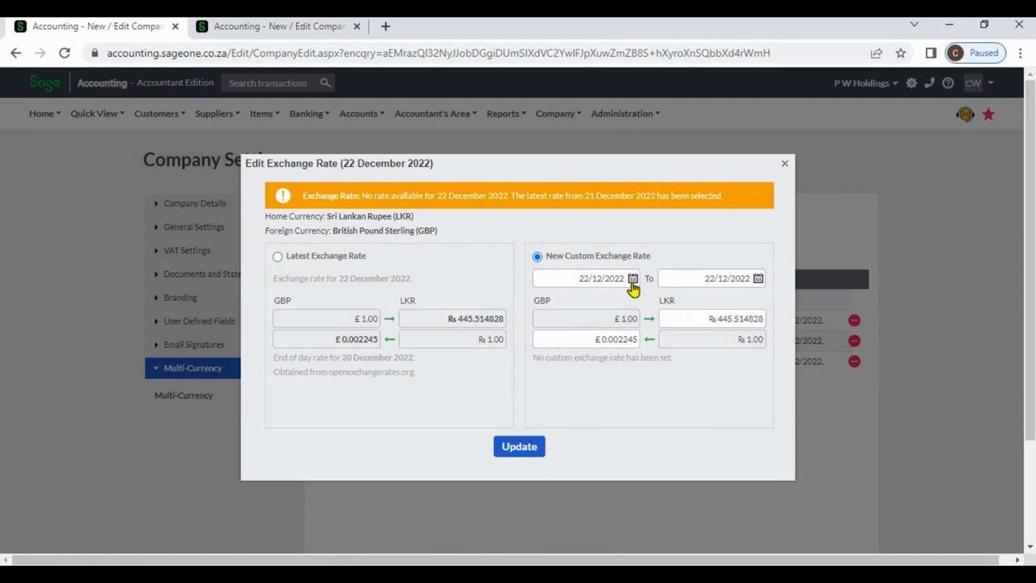
{"action": "left_click", "coordinate": [700, 316]}
{"action": "type", "text": "450"}
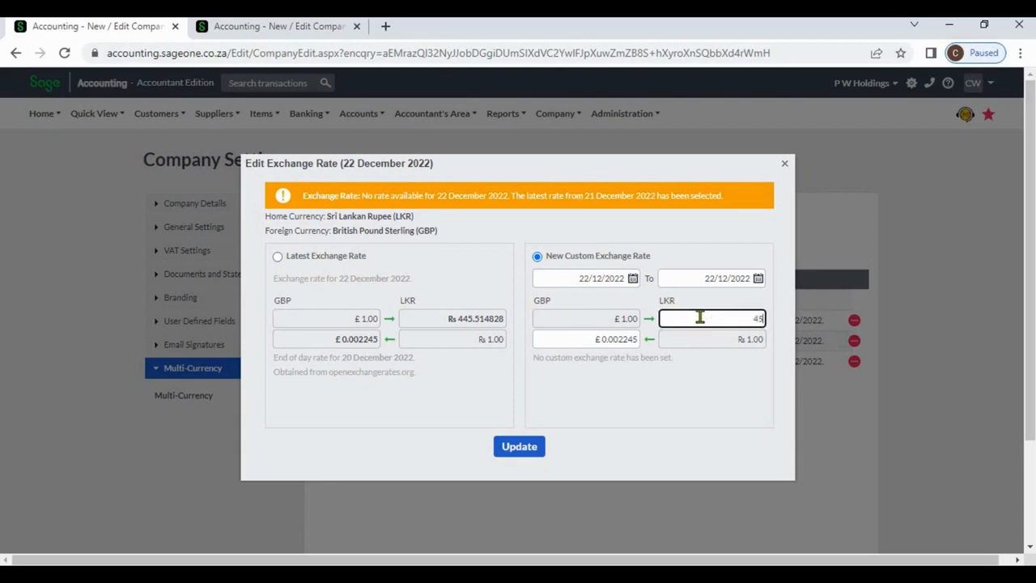
{"action": "left_click", "coordinate": [720, 398]}
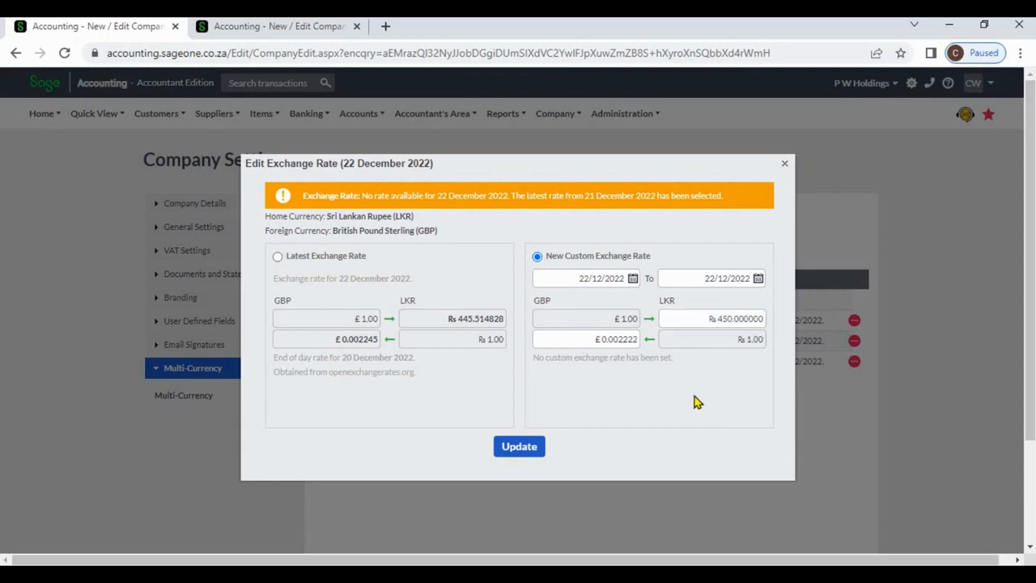
{"action": "left_click", "coordinate": [522, 450]}
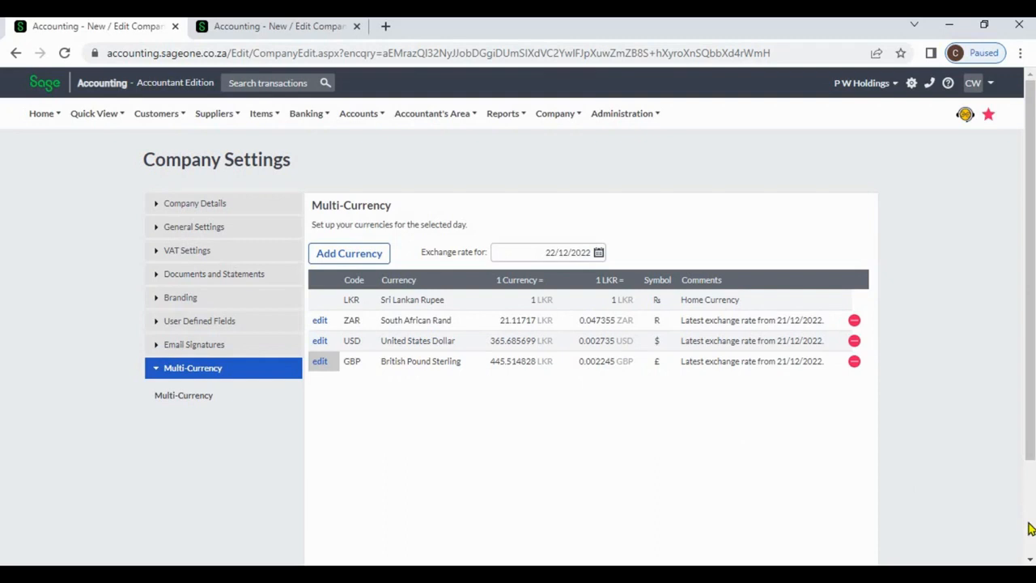
Switch to the List of Accounts page and examine the Forex gains/losses system accounts.
{"action": "scroll", "coordinate": [1029, 528], "scroll_direction": "down", "scroll_amount": 2}
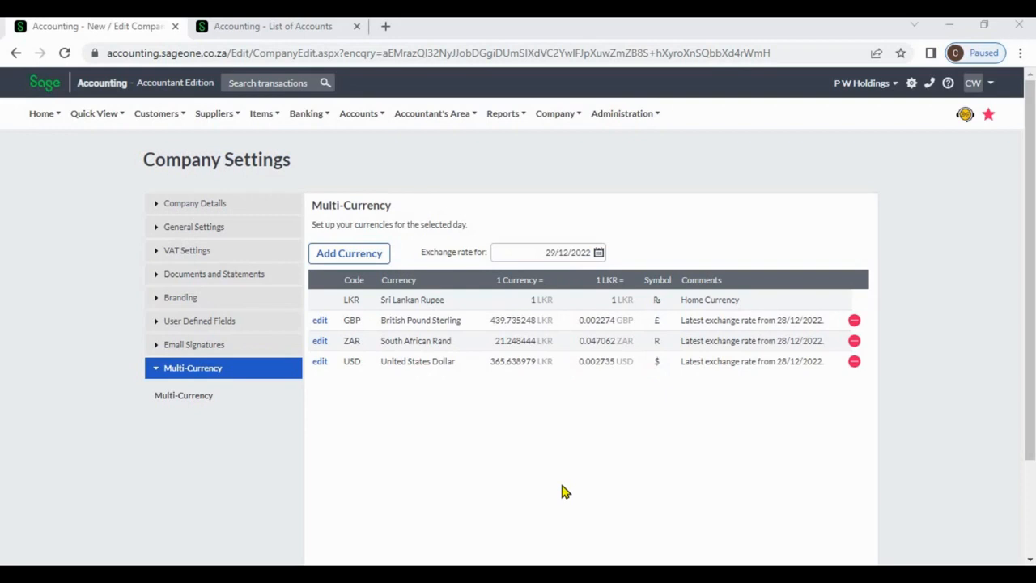
{"action": "left_click", "coordinate": [275, 28]}
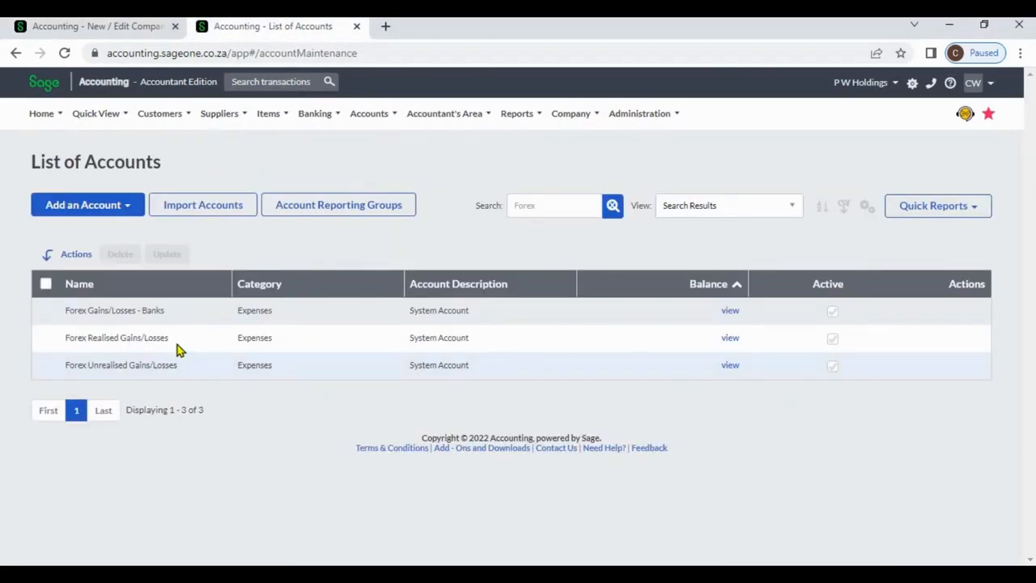